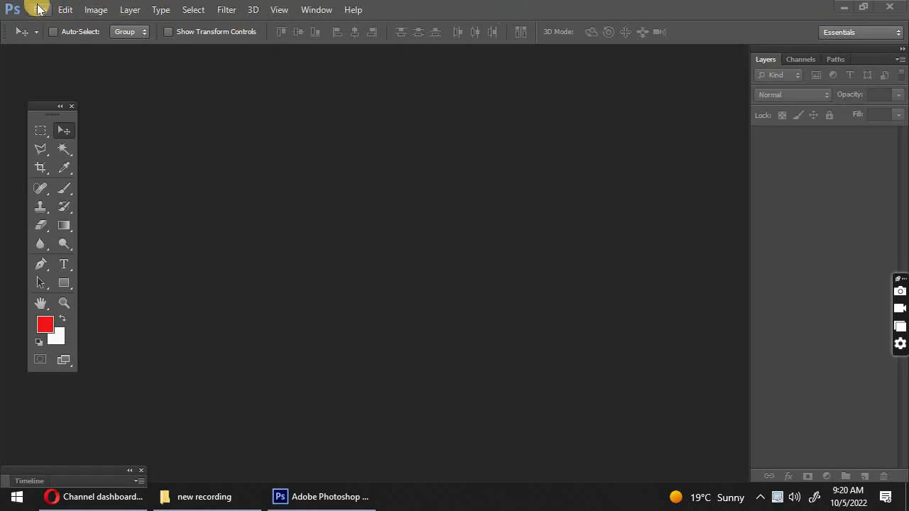
Step: Open 05.10.2022_08.48.40_REC.png from the Desktop and zoom in to 300%
left_click(39, 10)
left_click(44, 38)
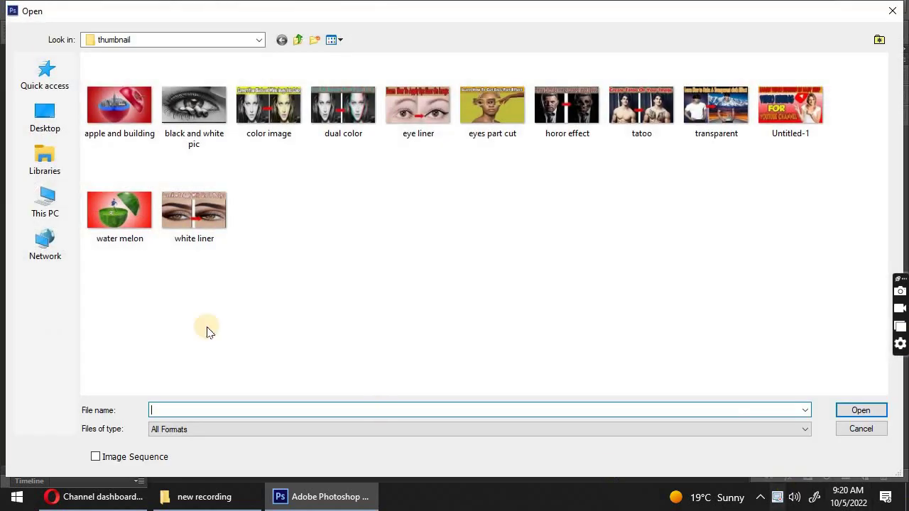
left_click(44, 117)
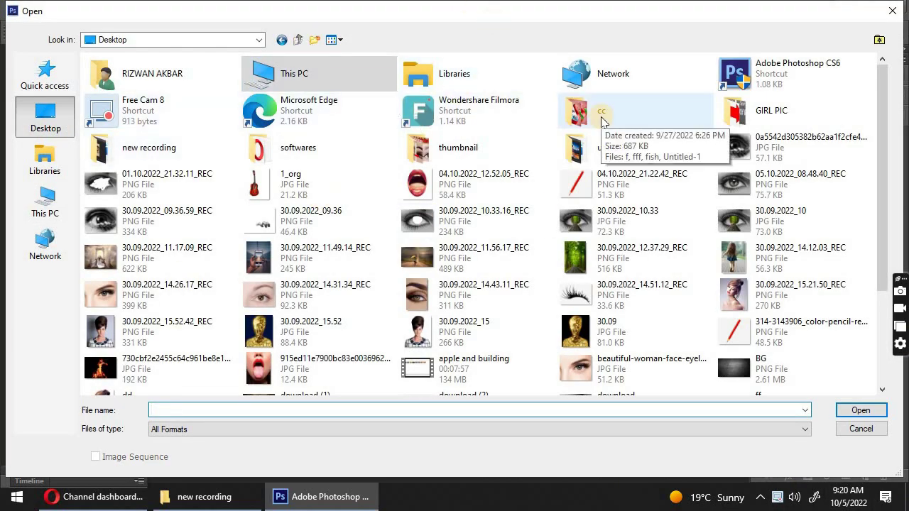
double_click(764, 184)
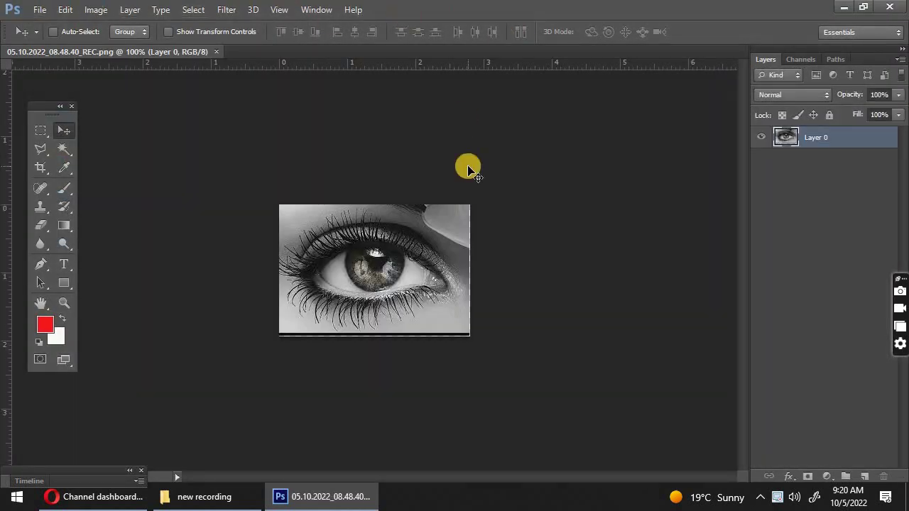
key("ctrl+plus")
key("ctrl+plus")
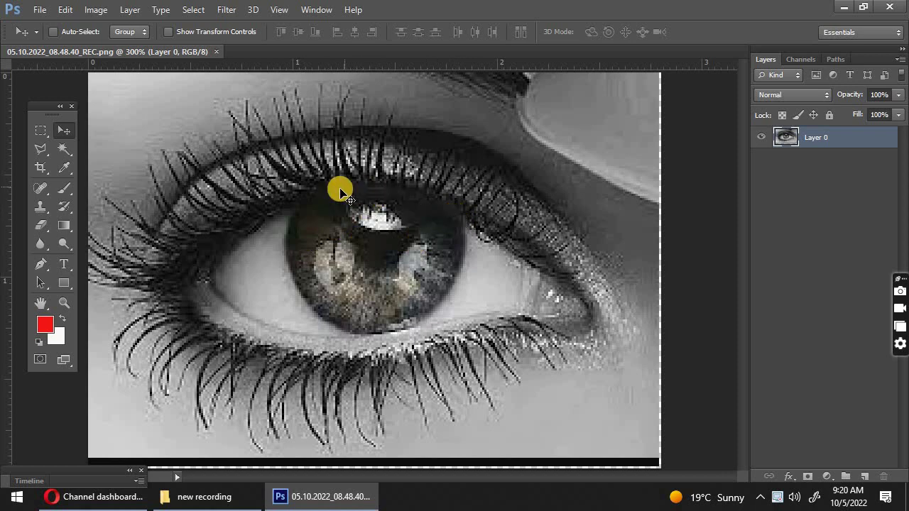
Step: Open the green forest road photo and drag it into the eye document as Layer 1
left_click(38, 10)
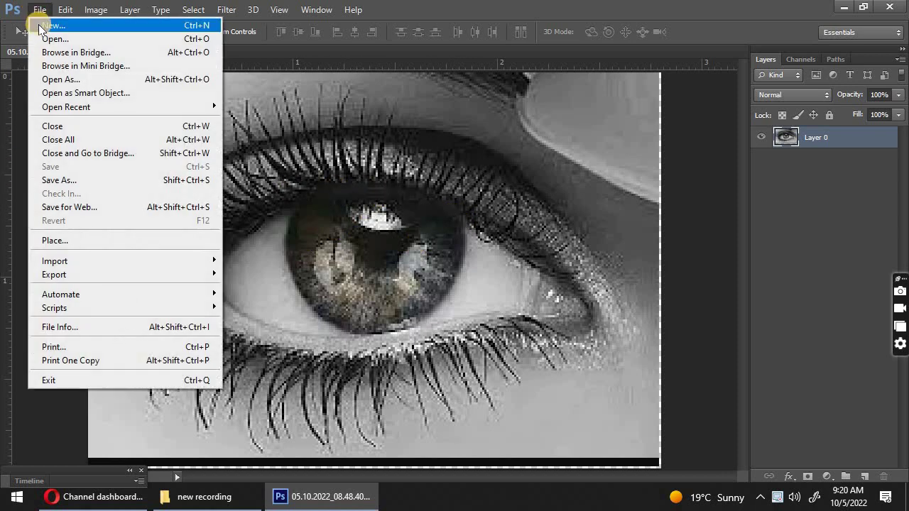
left_click(42, 38)
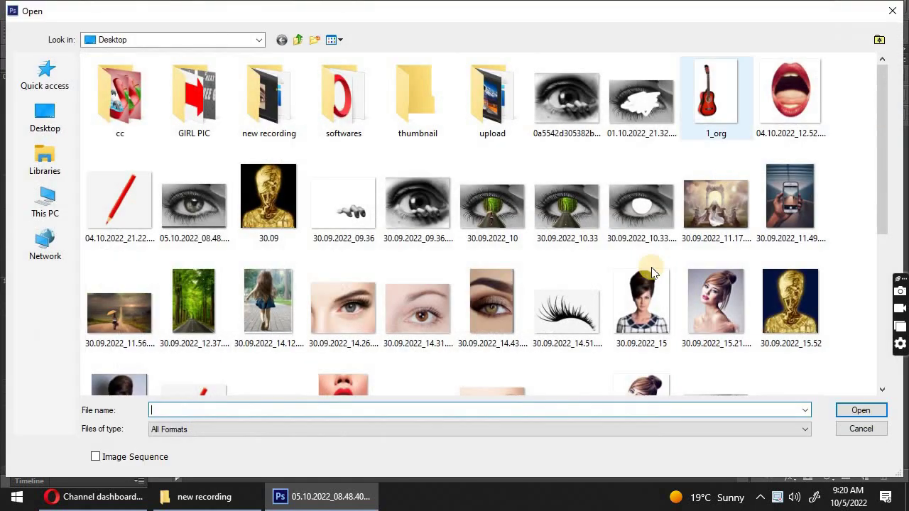
double_click(213, 312)
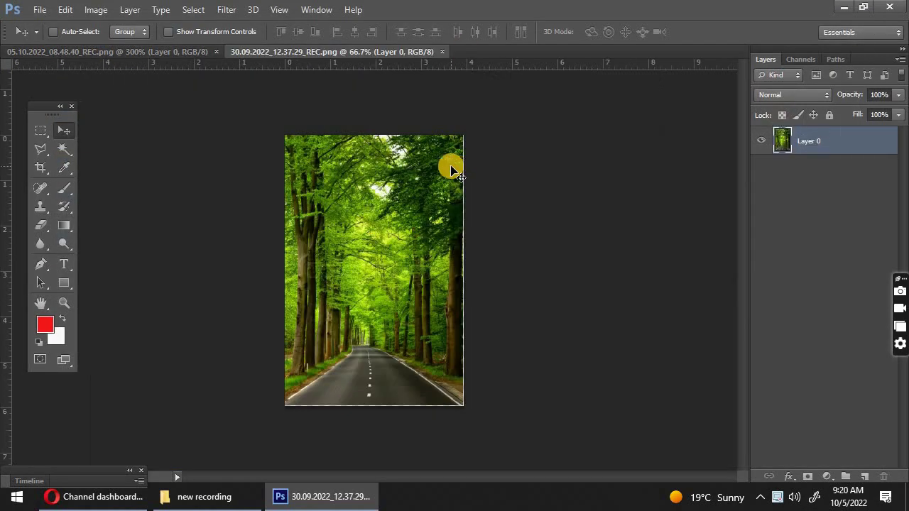
mouse_move(351, 256)
left_mouse_down()
mouse_move(165, 61)
mouse_move(266, 134)
left_mouse_up()
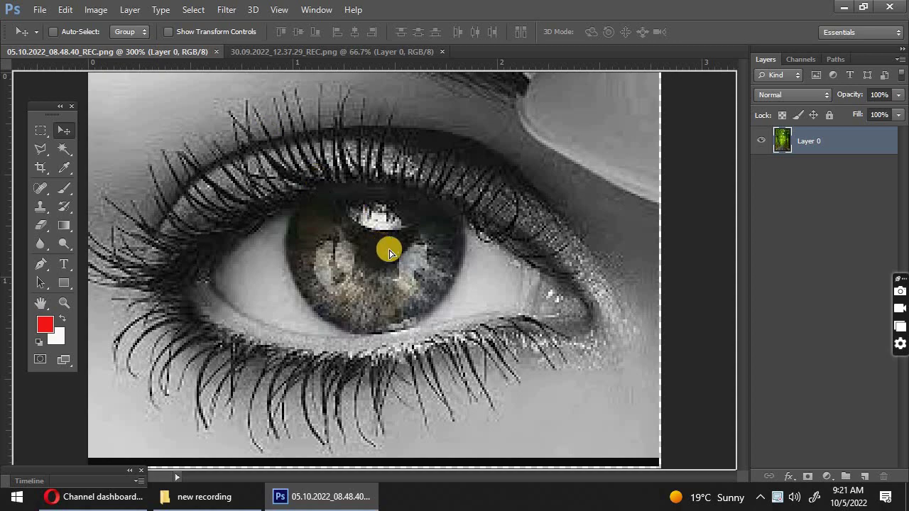
mouse_move(389, 253)
left_mouse_down()
mouse_move(369, 243)
mouse_move(344, 506)
mouse_move(426, 391)
mouse_move(447, 393)
mouse_move(482, 369)
left_mouse_up()
key("ctrl+t")
Step: Scale the forest layer down to about 28% and move it over the eye
mouse_move(570, 128)
left_mouse_down()
mouse_move(227, 365)
mouse_move(163, 487)
mouse_move(471, 64)
mouse_move(511, 87)
mouse_move(424, 204)
left_mouse_up()
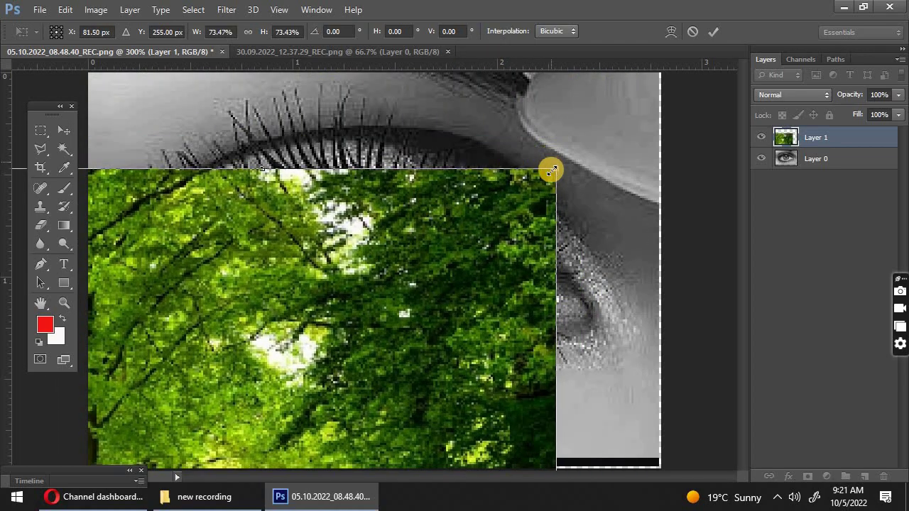
mouse_move(554, 170)
left_mouse_down()
mouse_move(270, 300)
mouse_move(225, 343)
left_mouse_up()
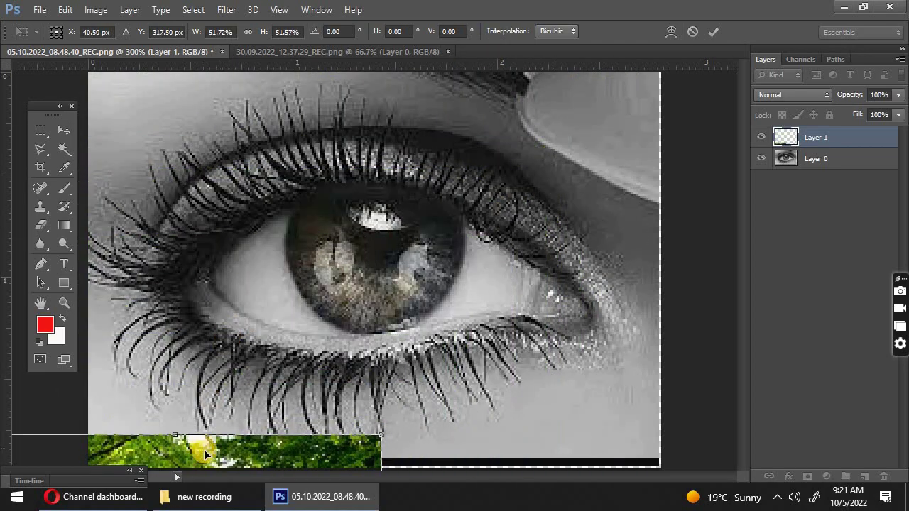
mouse_move(333, 450)
left_mouse_down()
mouse_move(497, 111)
mouse_move(341, 102)
mouse_move(471, 103)
left_mouse_up()
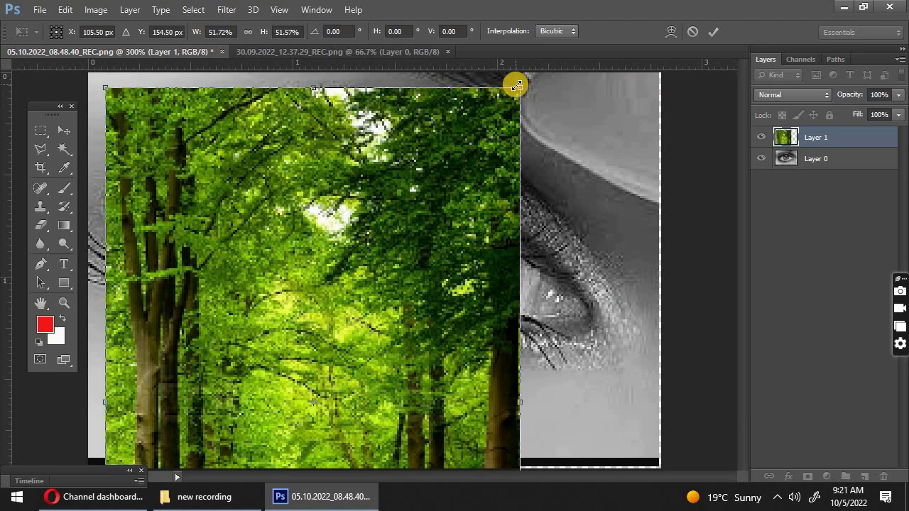
mouse_move(515, 83)
left_mouse_down()
mouse_move(237, 298)
mouse_move(166, 410)
mouse_move(246, 310)
mouse_move(349, 126)
mouse_move(321, 125)
mouse_move(289, 193)
mouse_move(305, 193)
left_mouse_up()
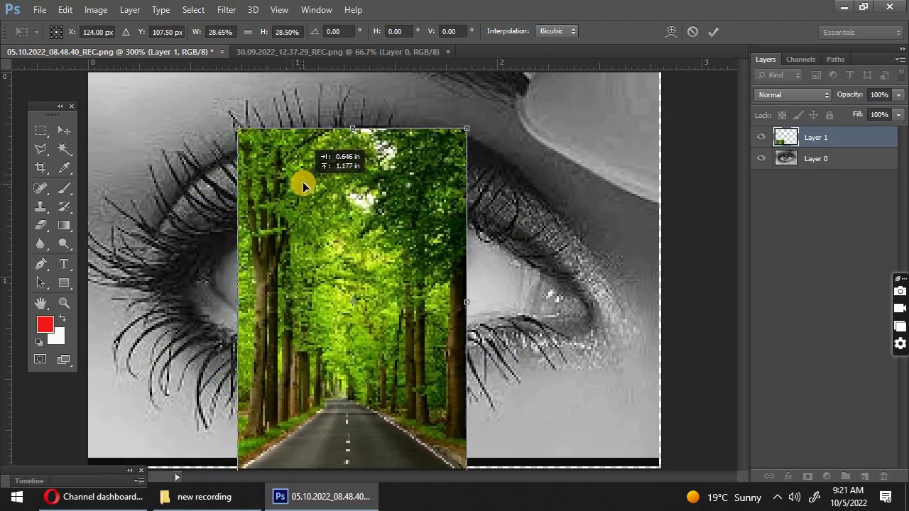
Step: Lower the forest layer's opacity to 52% and shift it over the iris
left_click(898, 95)
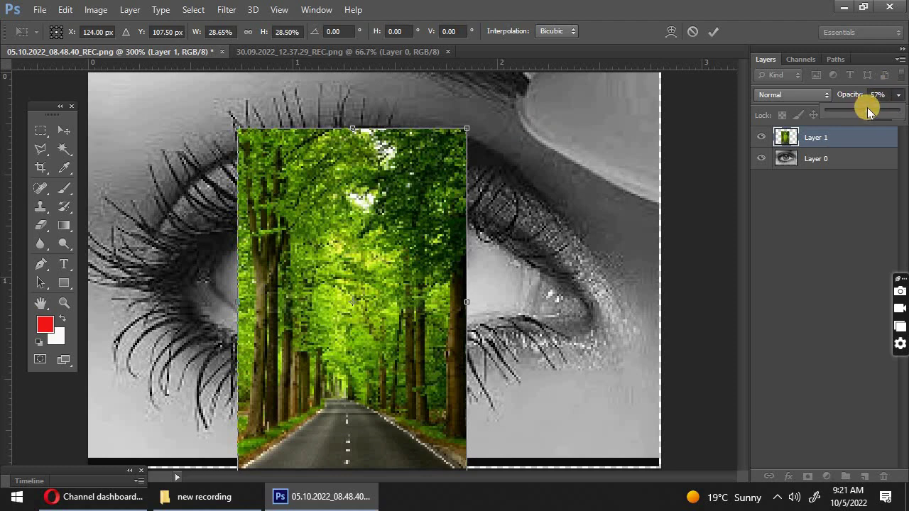
left_click_drag(870, 108, 863, 110)
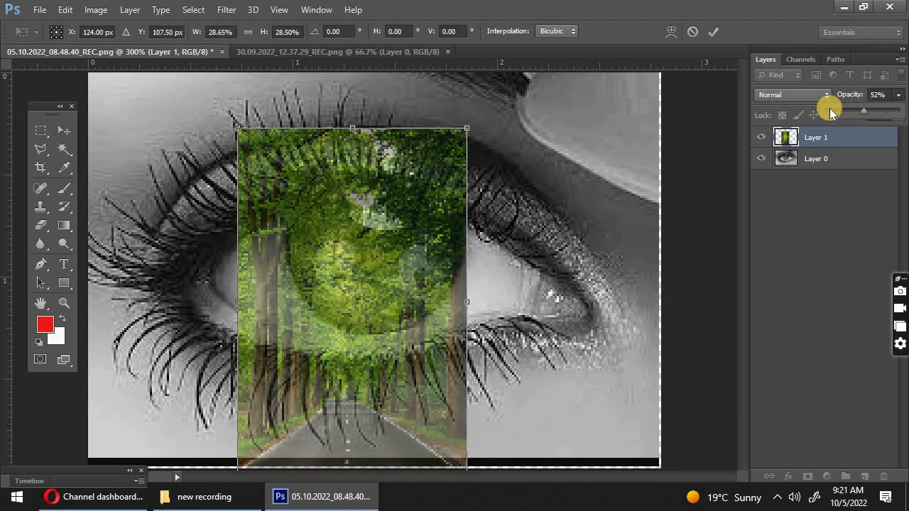
mouse_move(335, 265)
left_mouse_down()
mouse_move(369, 189)
mouse_move(353, 170)
mouse_move(333, 238)
left_mouse_up()
Step: Shrink the forest layer and reposition it up over the iris
left_click_drag(502, 86, 410, 164)
left_click_drag(395, 201, 438, 108)
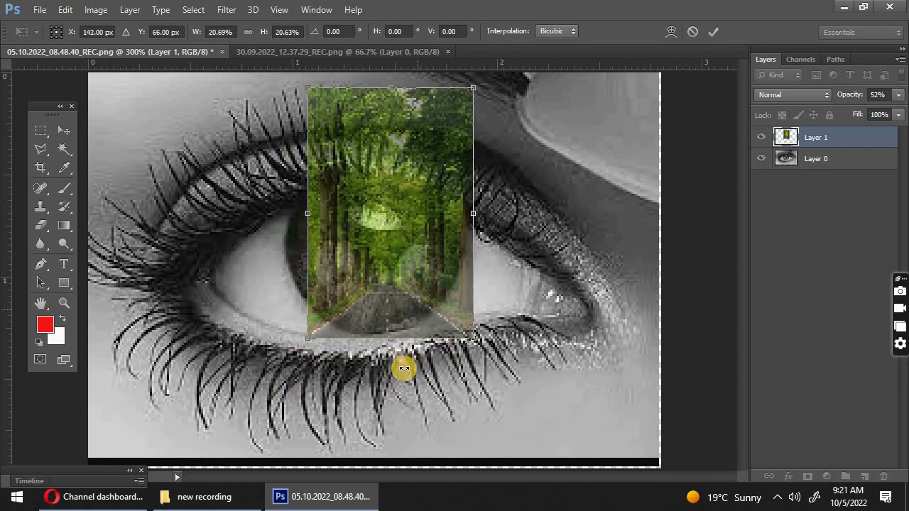
mouse_move(402, 309)
left_mouse_down()
mouse_move(385, 292)
mouse_move(361, 459)
left_mouse_up()
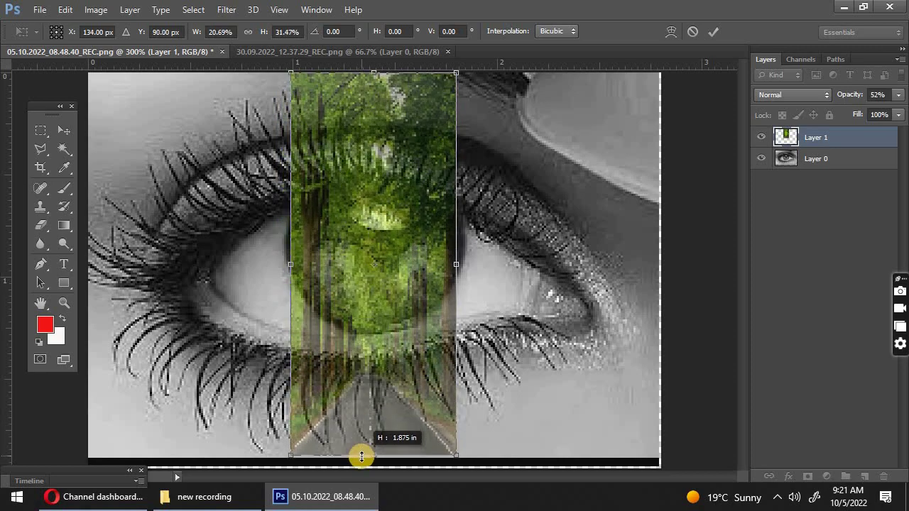
left_click_drag(369, 366, 381, 212)
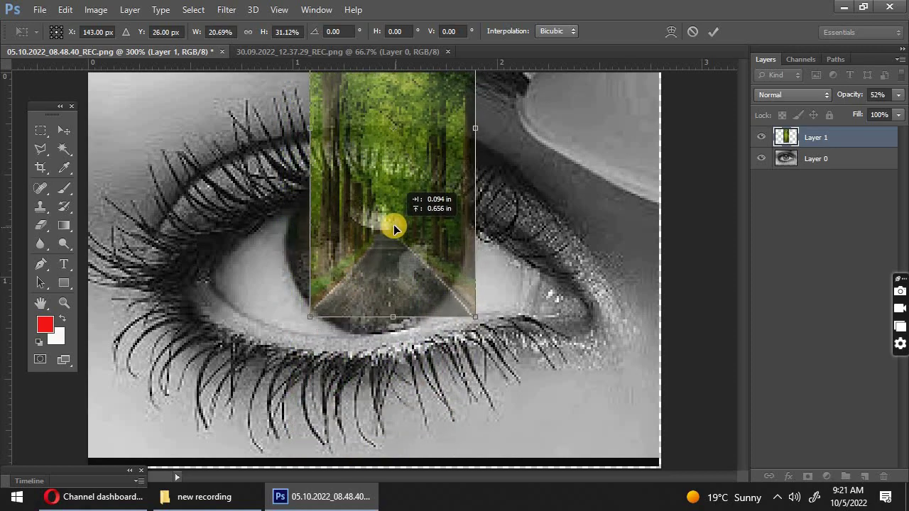
left_click_drag(387, 301, 339, 429)
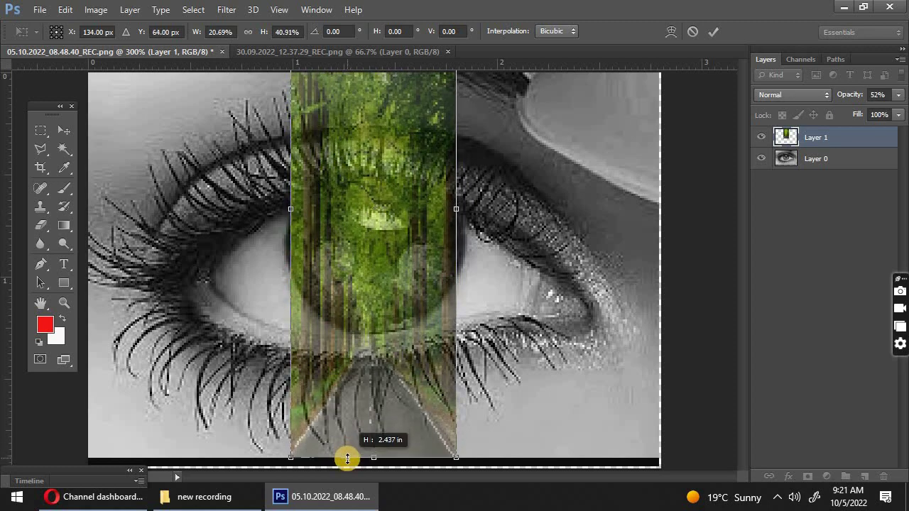
left_click_drag(350, 344, 367, 223)
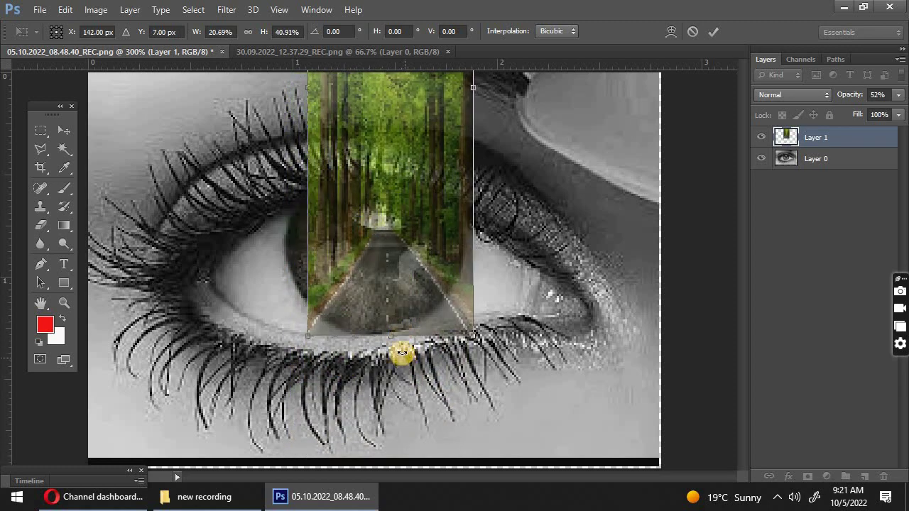
Step: Stretch the forest layer taller so the road runs down through the eye
left_click_drag(390, 334, 355, 463)
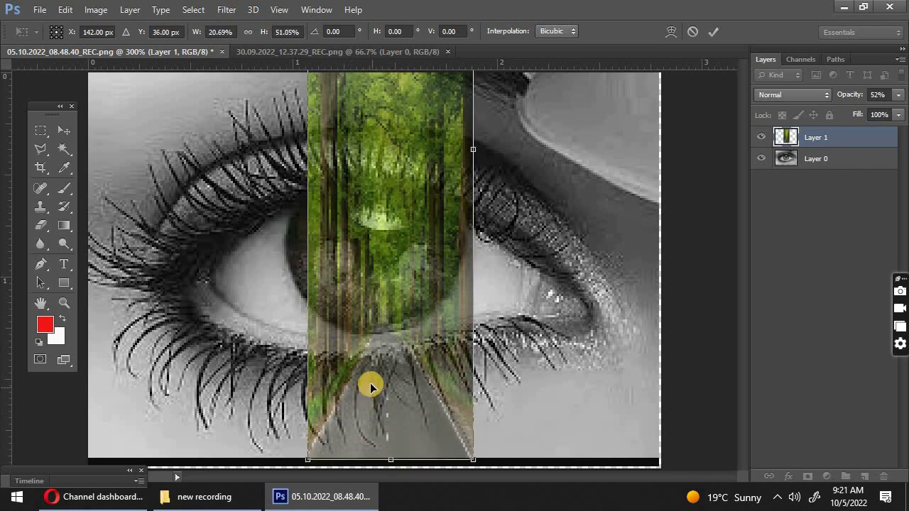
left_click_drag(372, 383, 345, 296)
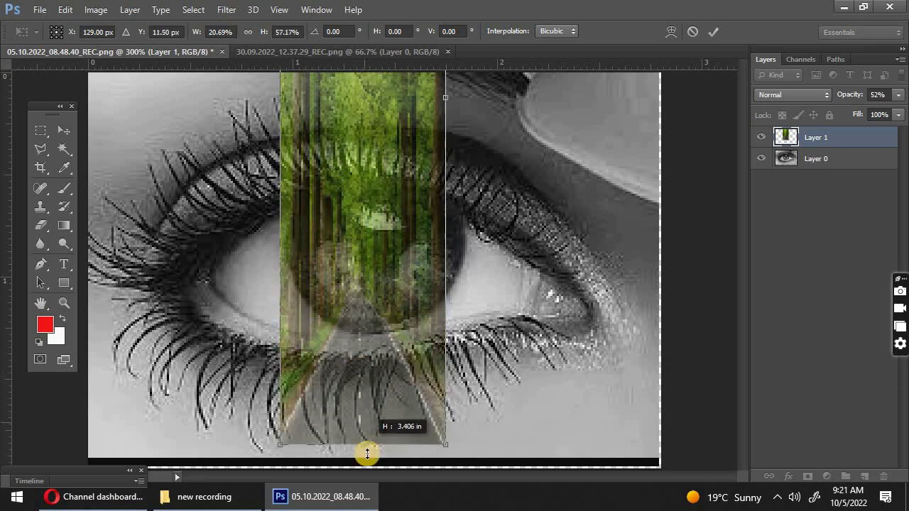
left_click_drag(360, 370, 367, 469)
left_click_drag(382, 325, 375, 328)
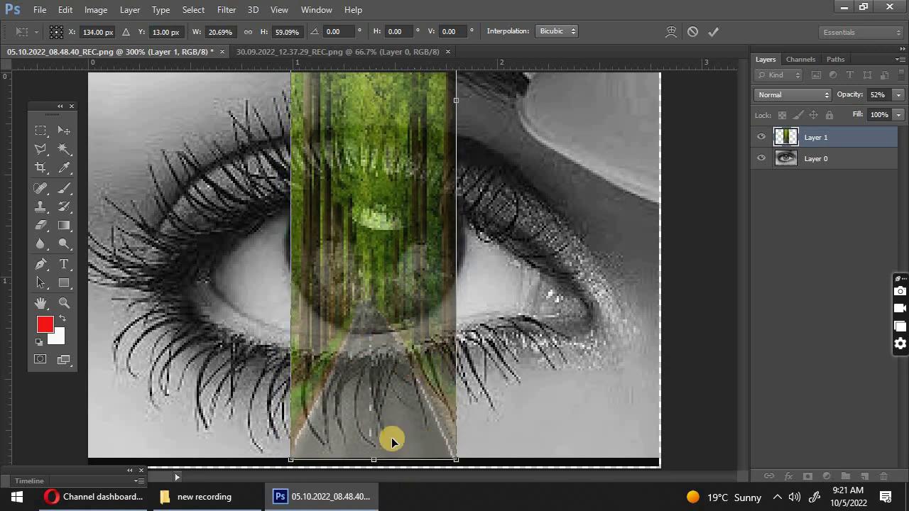
mouse_move(390, 436)
left_mouse_down()
mouse_move(380, 396)
mouse_move(383, 455)
left_mouse_up()
left_click_drag(377, 355, 396, 359)
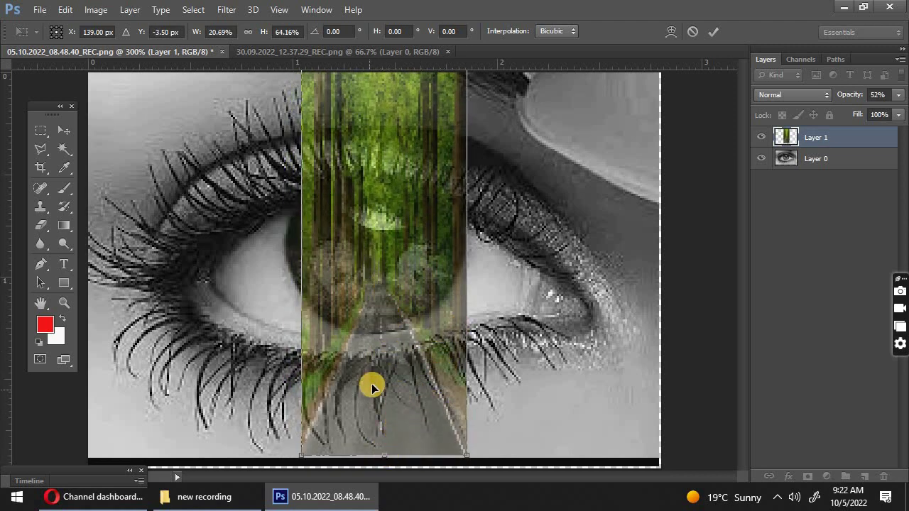
left_click_drag(372, 388, 375, 388)
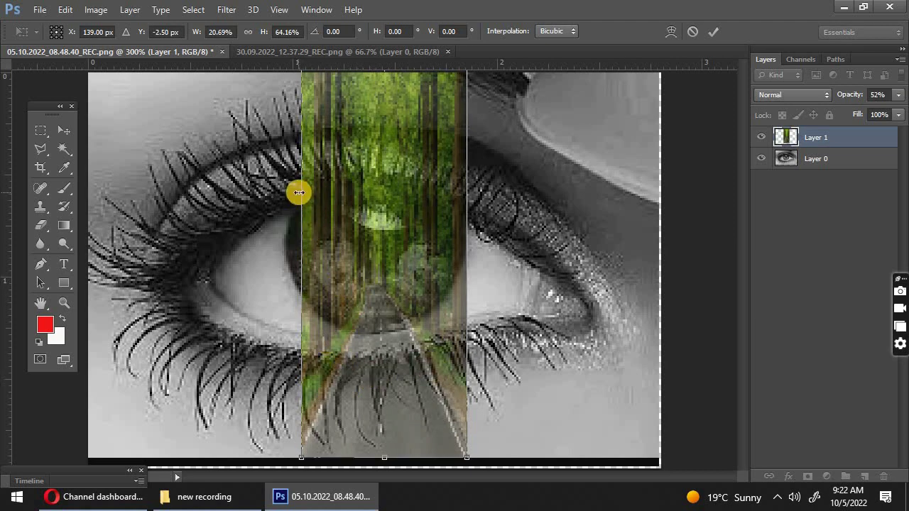
Step: Widen the forest layer to 41.38% width across the eye and nudge it into place
left_click_drag(299, 191, 211, 191)
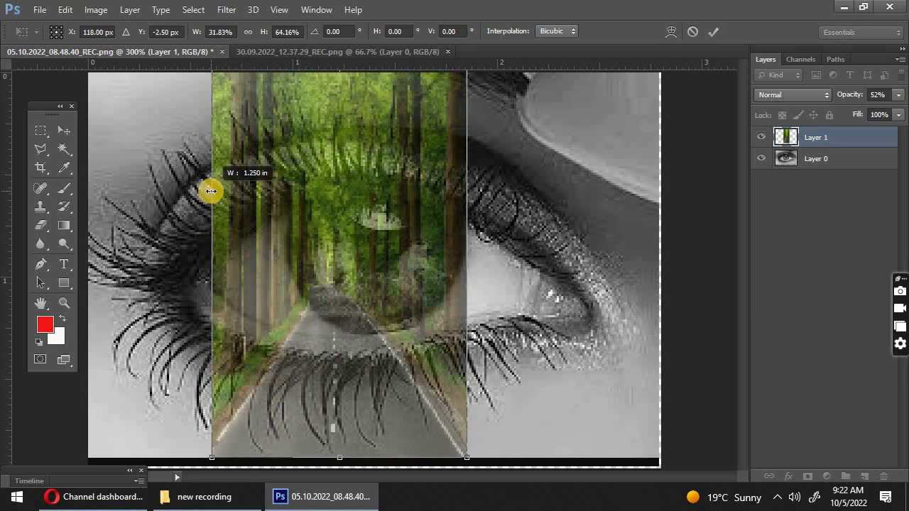
left_click_drag(361, 220, 400, 221)
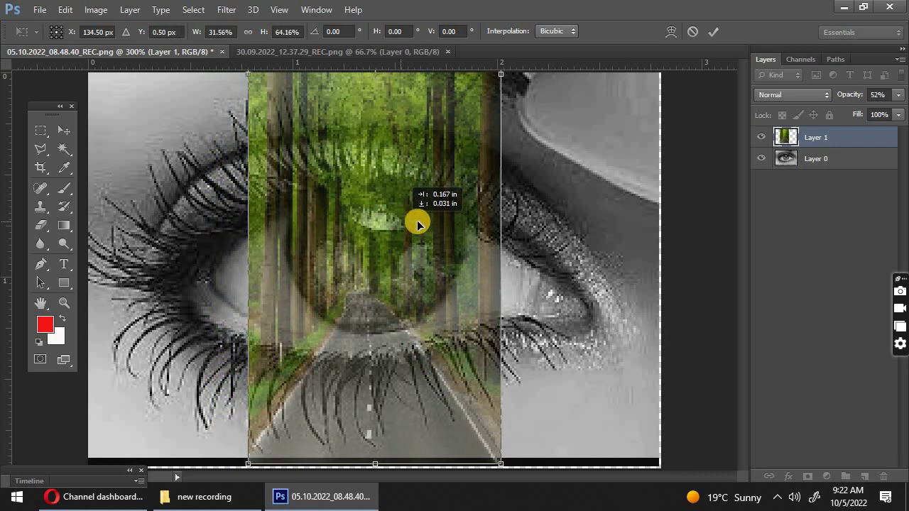
left_click_drag(503, 211, 595, 219)
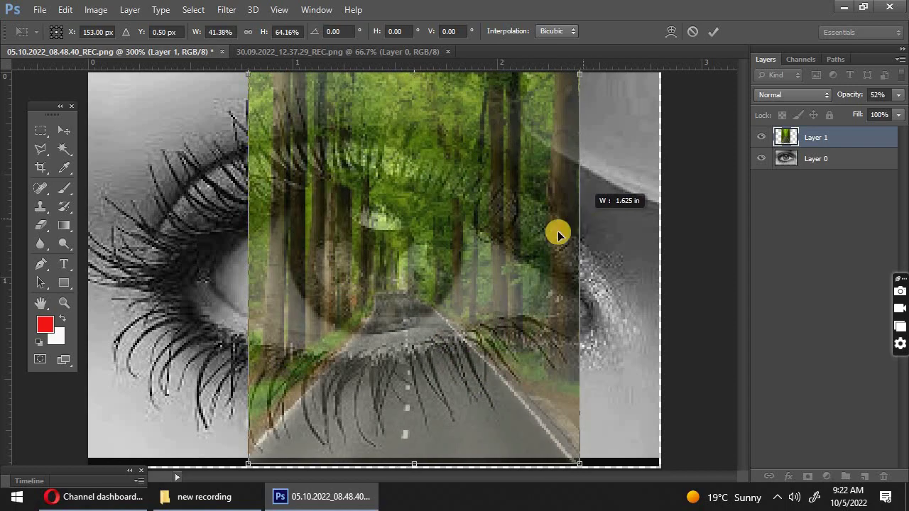
mouse_move(433, 286)
left_mouse_down()
mouse_move(410, 283)
mouse_move(415, 274)
mouse_move(397, 291)
mouse_move(405, 287)
left_mouse_up()
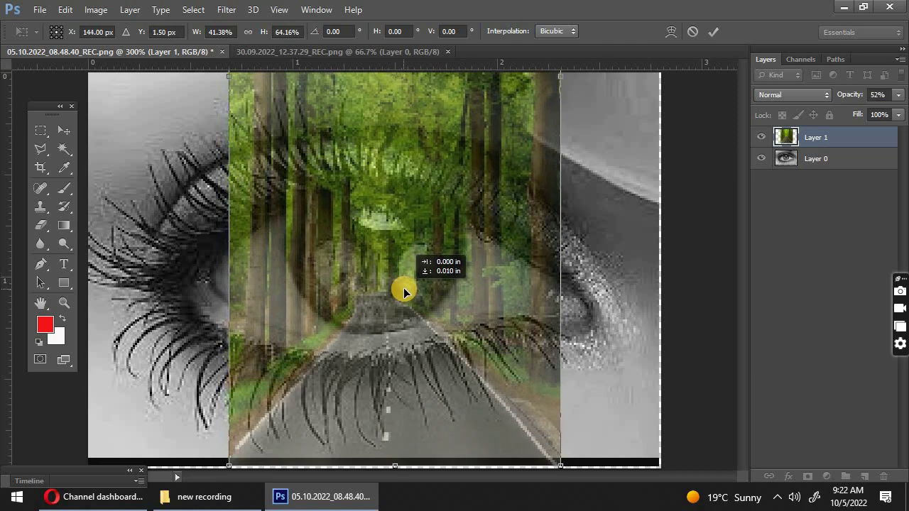
key("Up")
key("Up")
key("Up")
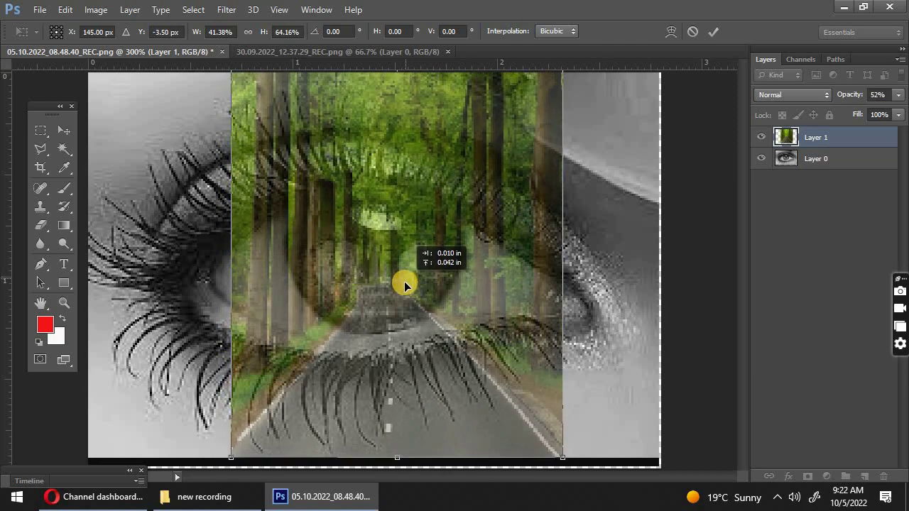
key("Down")
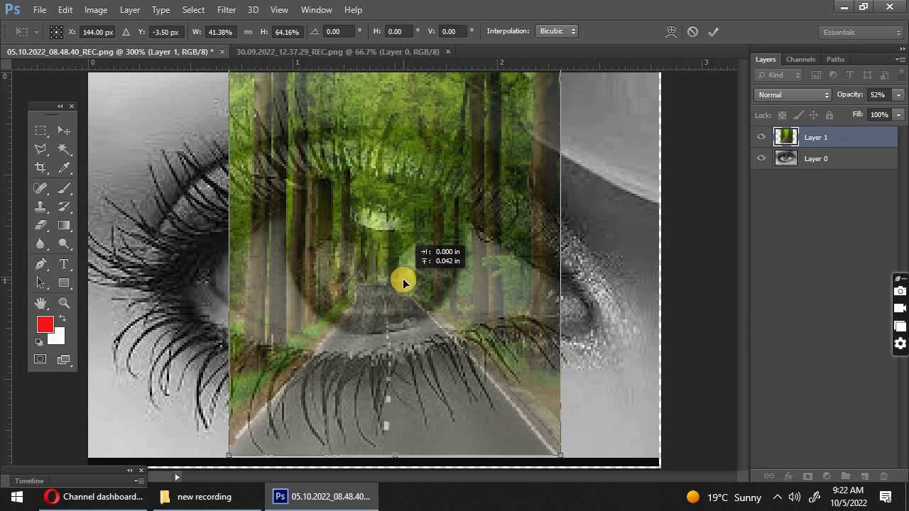
key("Down")
key("Down")
key("Down")
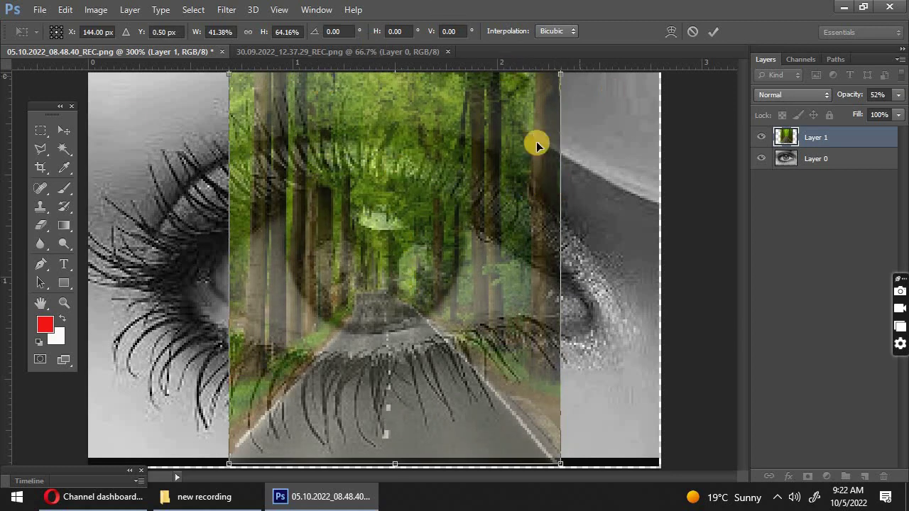
Step: Apply the pending transformation on the forest layer
left_click(899, 95)
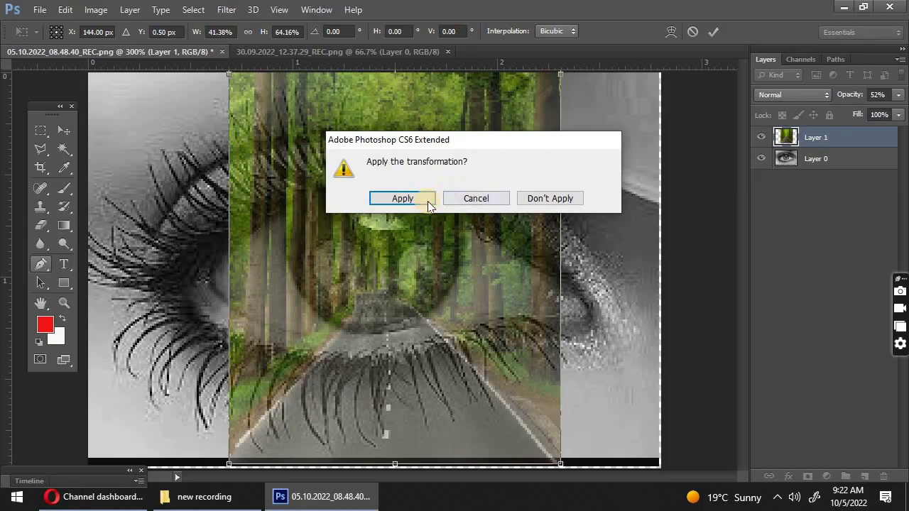
left_click(426, 200)
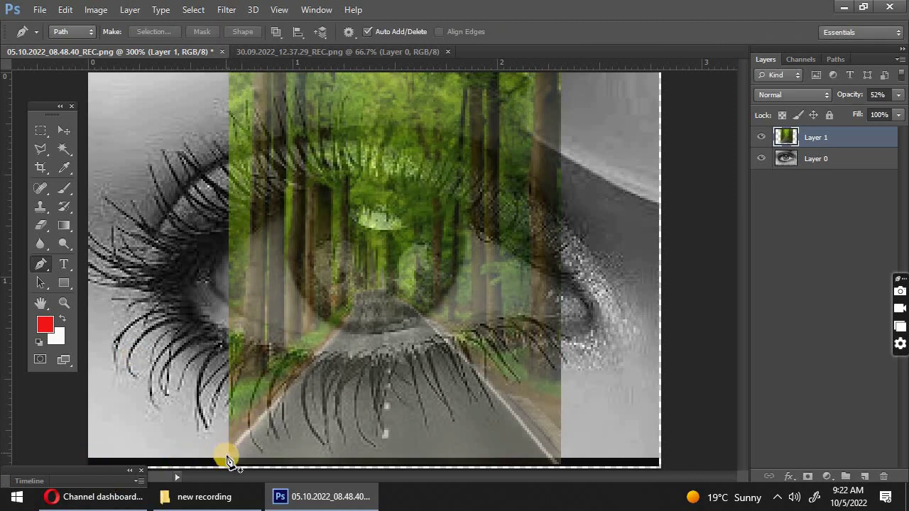
Step: Trace the Pen path up the road's left edge, around the iris, and down its right side
left_click(225, 459)
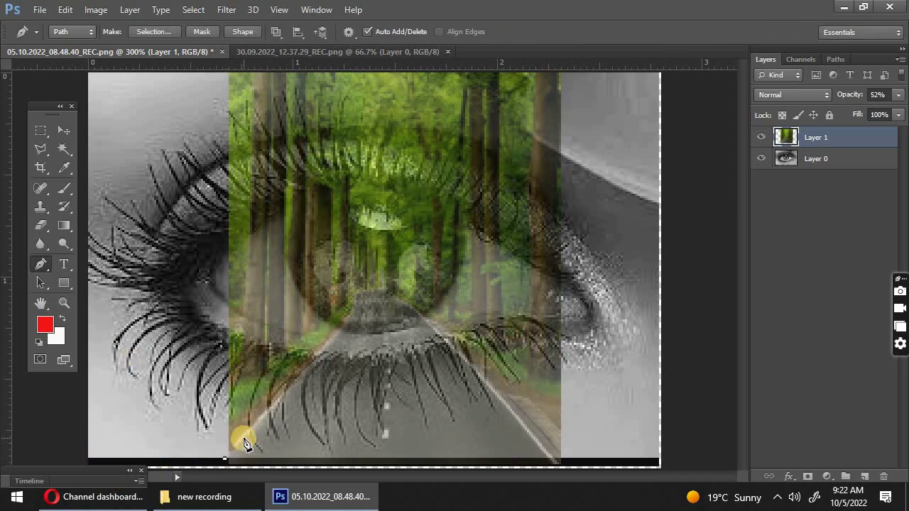
left_click(243, 443)
left_click(299, 377)
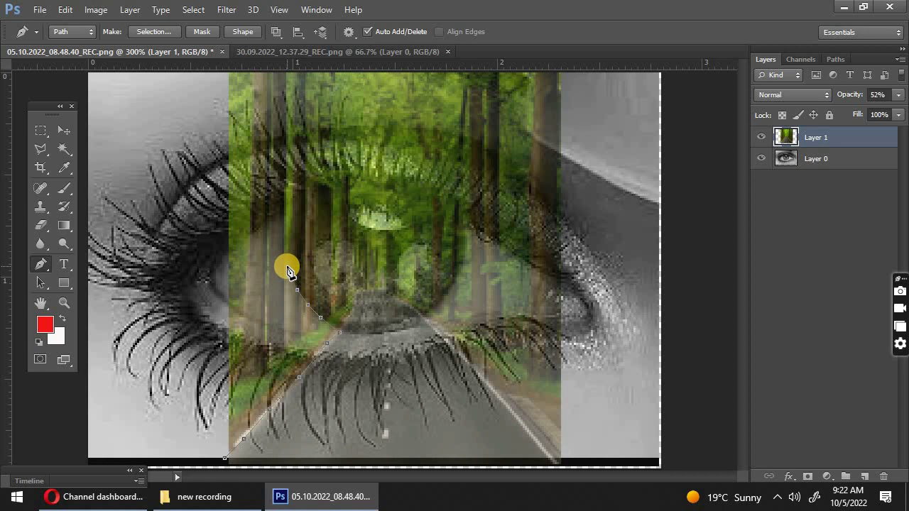
left_click(290, 224)
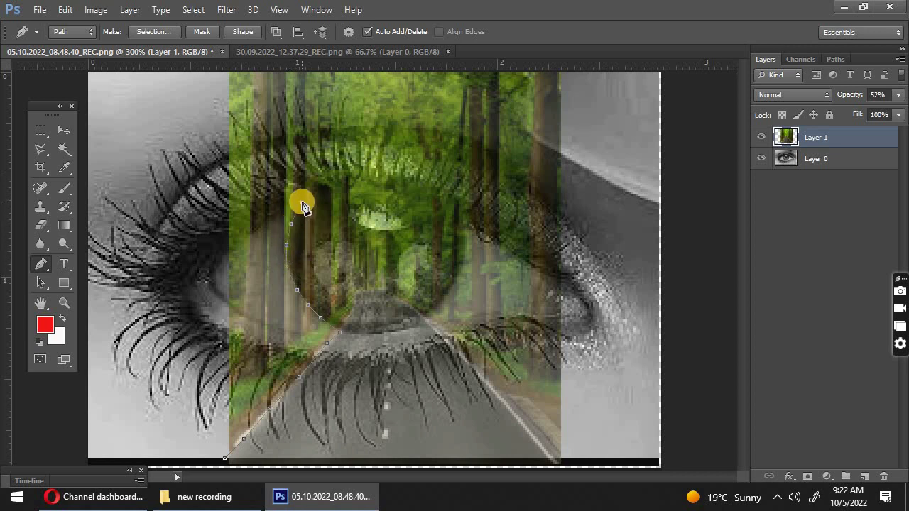
left_click(301, 203)
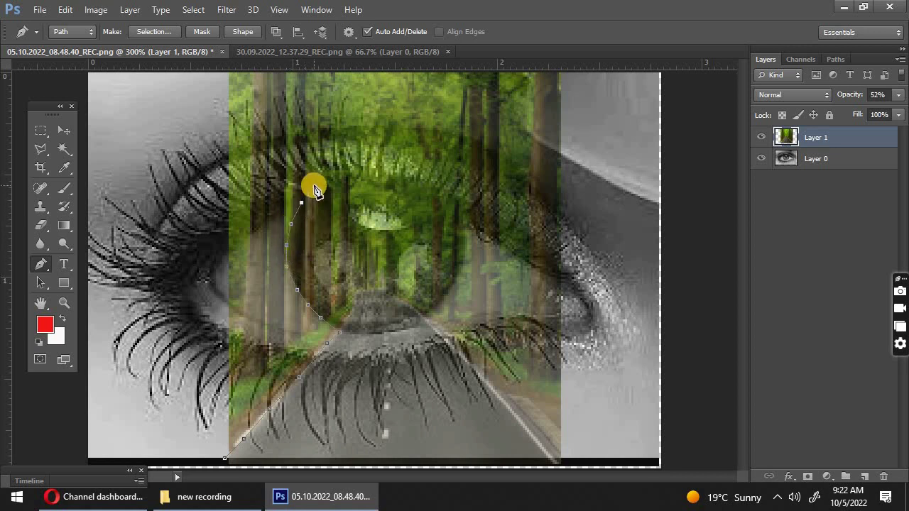
left_click(363, 181)
left_click(386, 180)
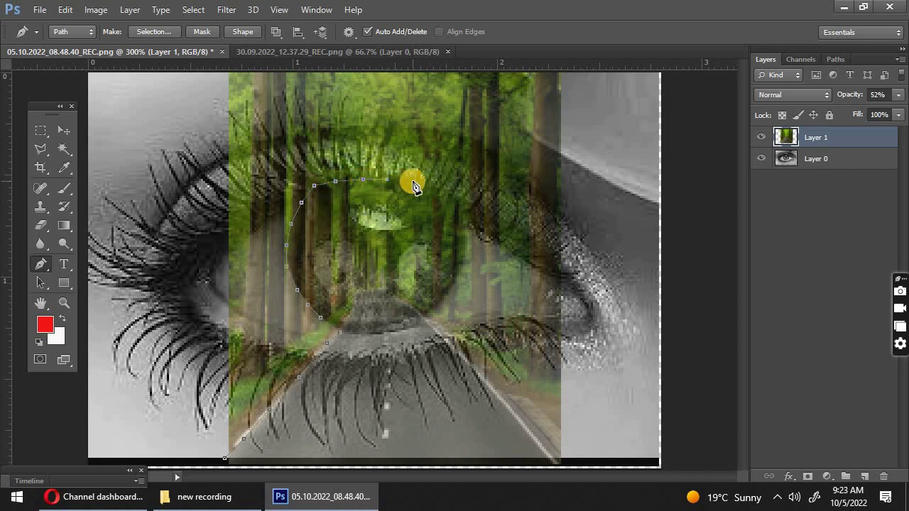
left_click(436, 188)
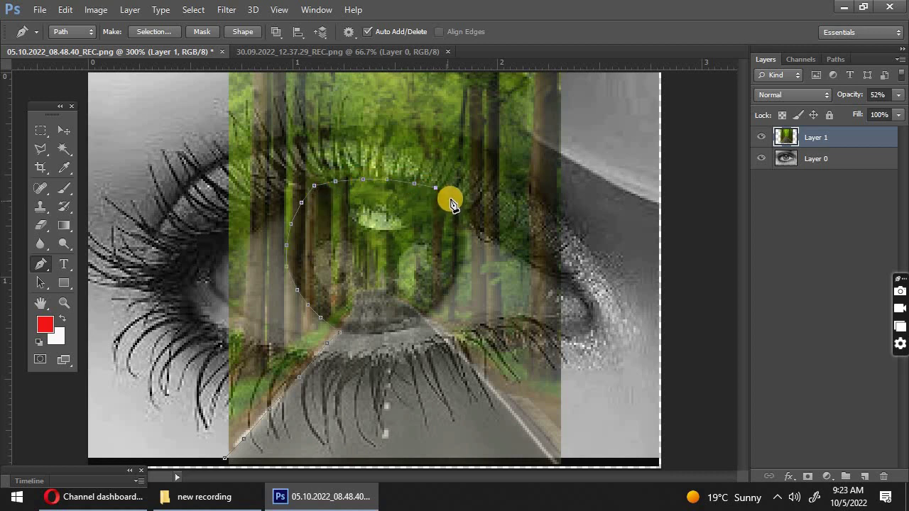
left_click(468, 237)
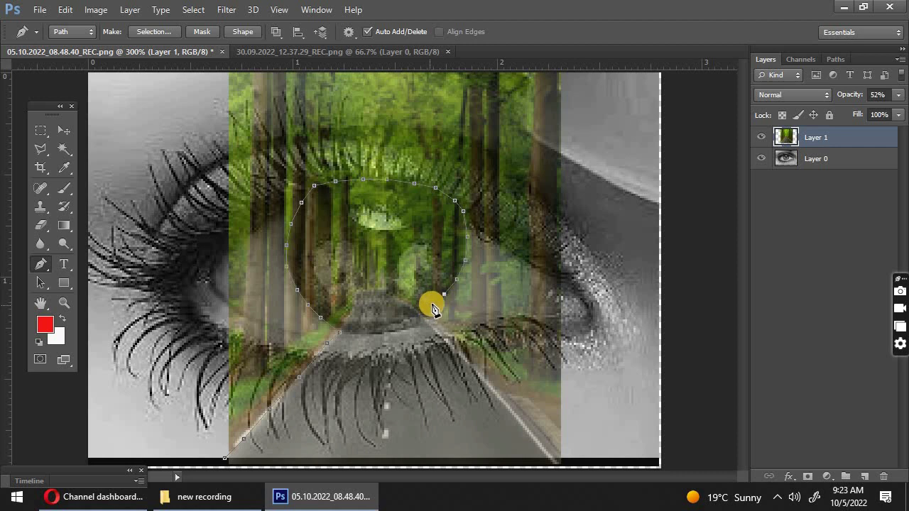
left_click(442, 321)
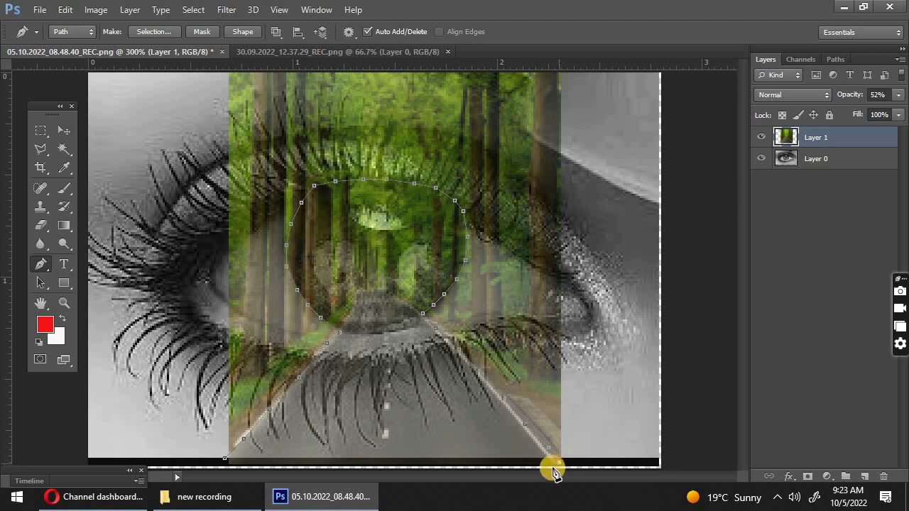
Step: Run the path along the canvas bottom and close it at the starting point
left_click(520, 466)
left_click(444, 465)
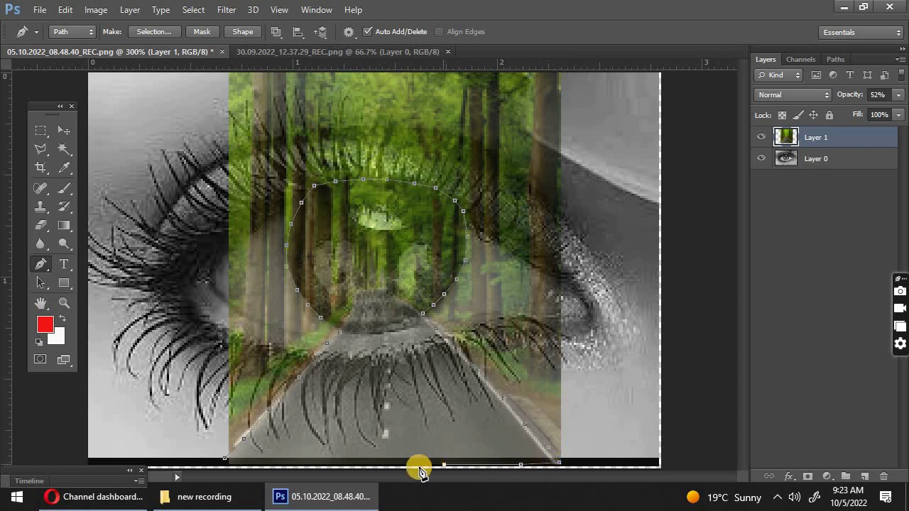
left_click(382, 467)
left_click(324, 466)
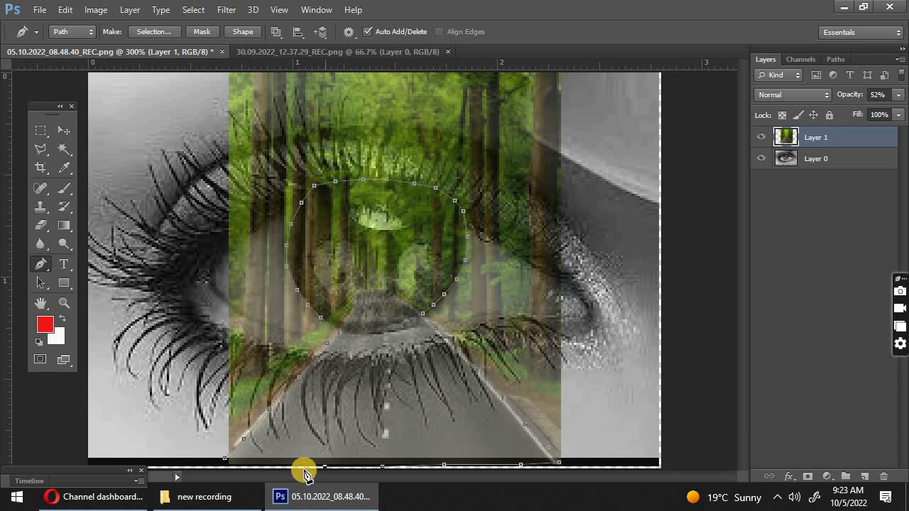
left_click(270, 467)
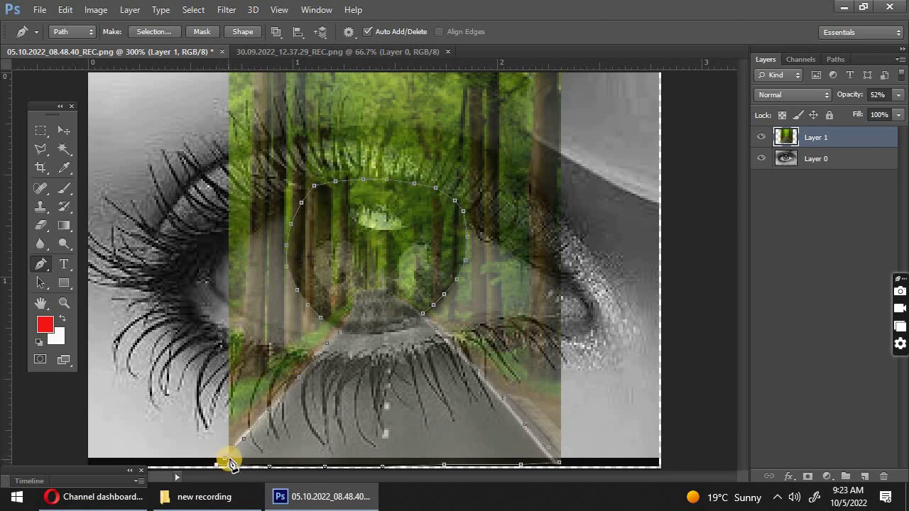
left_click(227, 462)
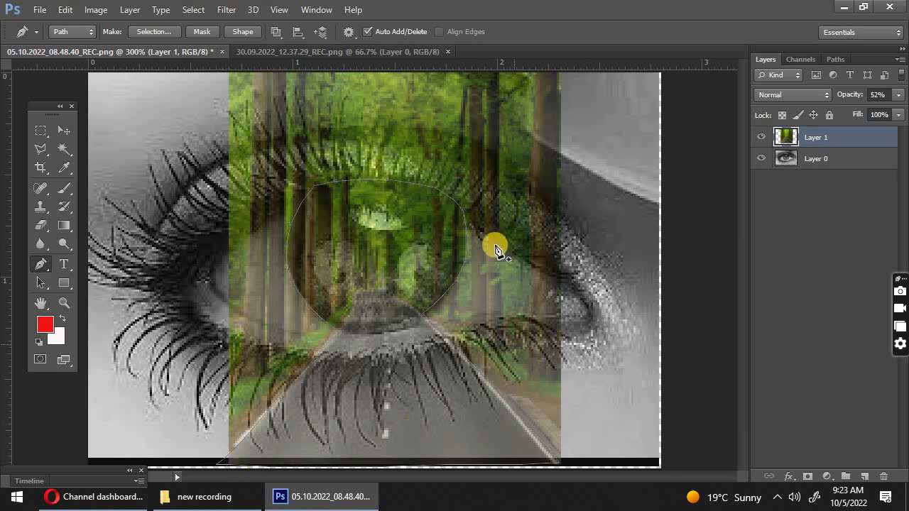
Step: Turn the path into a selection, invert it, and delete the forest outside the iris and road
right_click(347, 225)
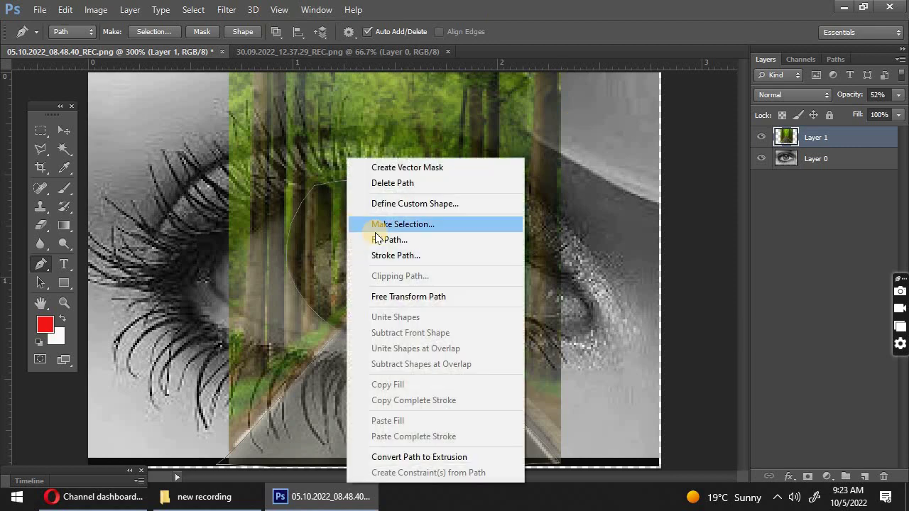
left_click(440, 225)
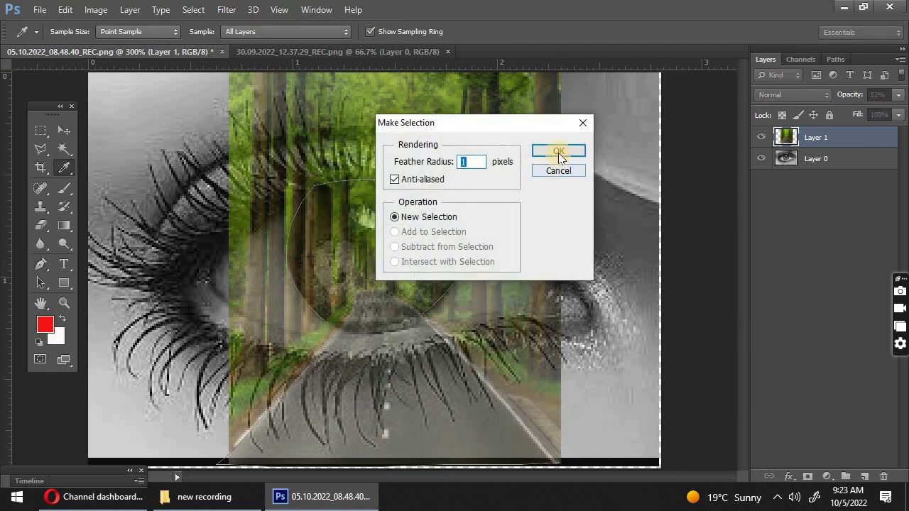
left_click(558, 151)
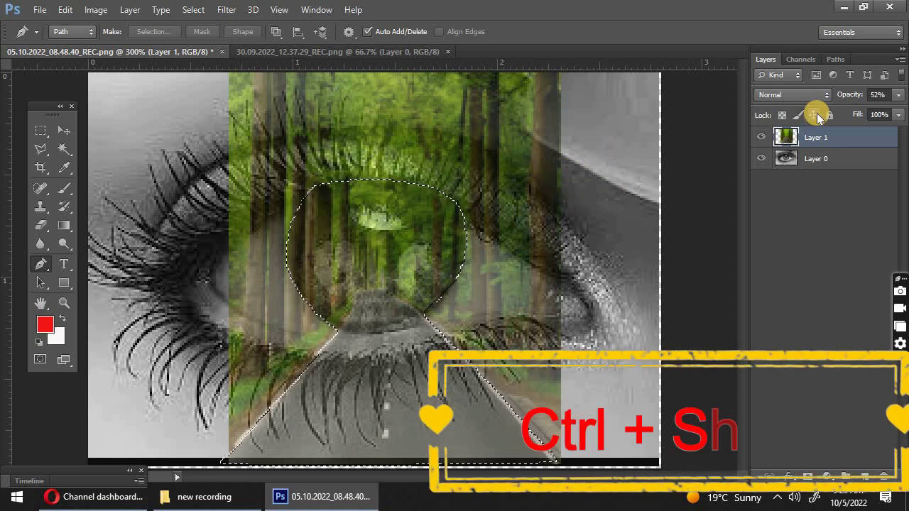
key("ctrl+shift+i")
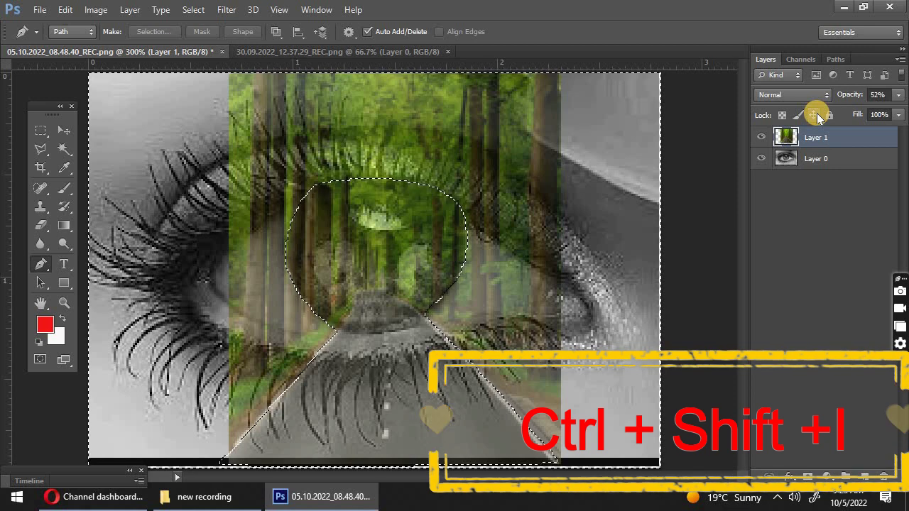
key("Delete")
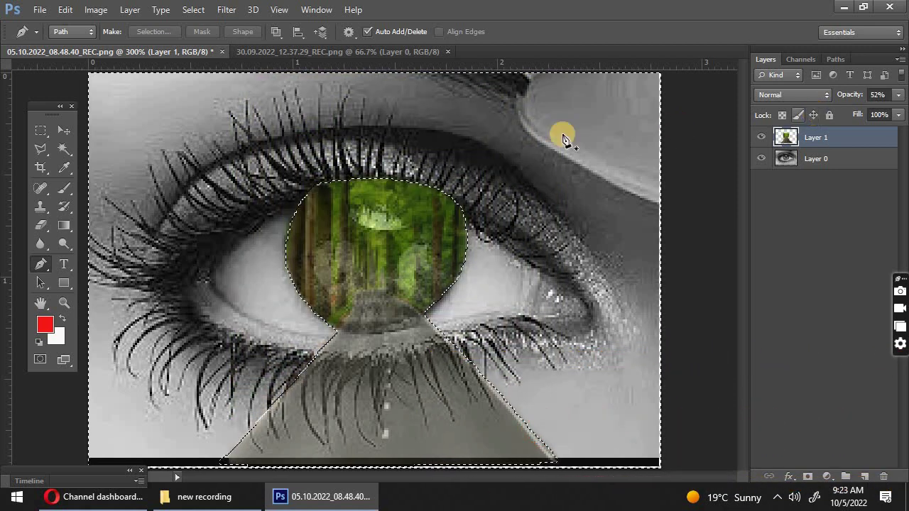
Step: Raise Layer 1's opacity to 100%
left_click(898, 94)
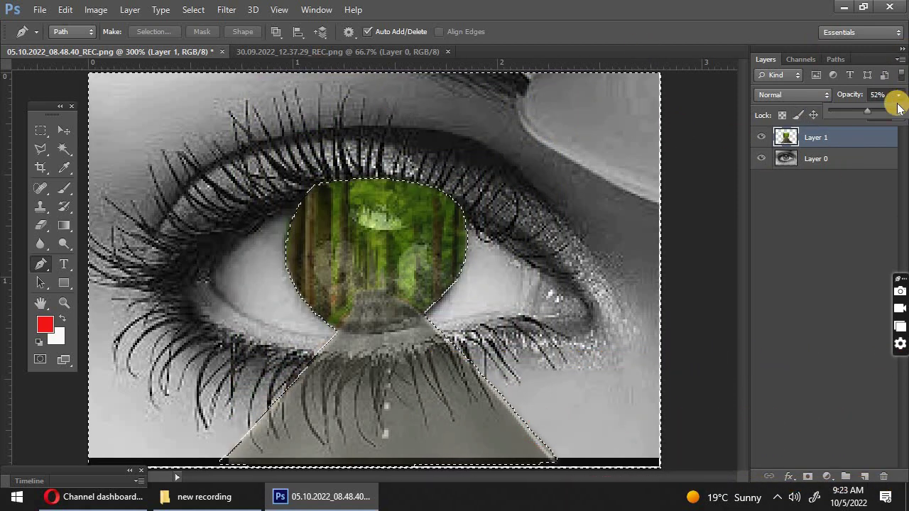
left_click_drag(868, 110, 906, 110)
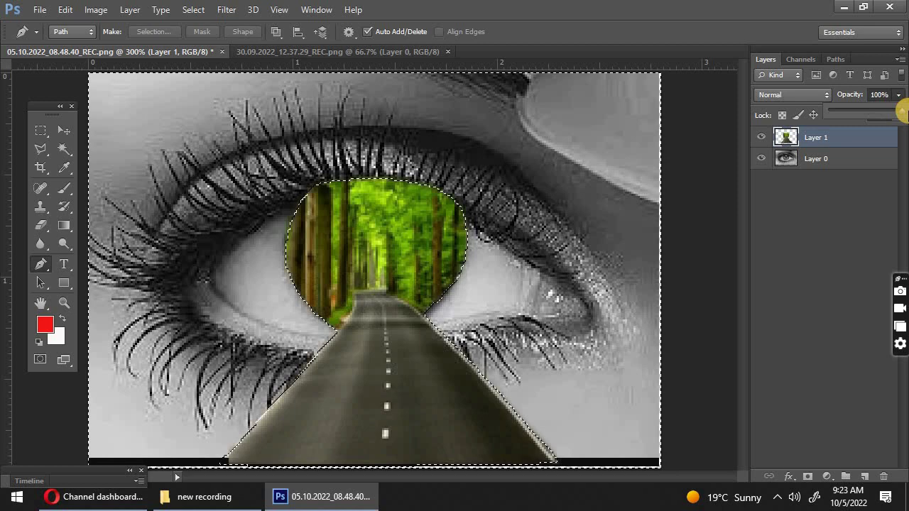
left_click(600, 84)
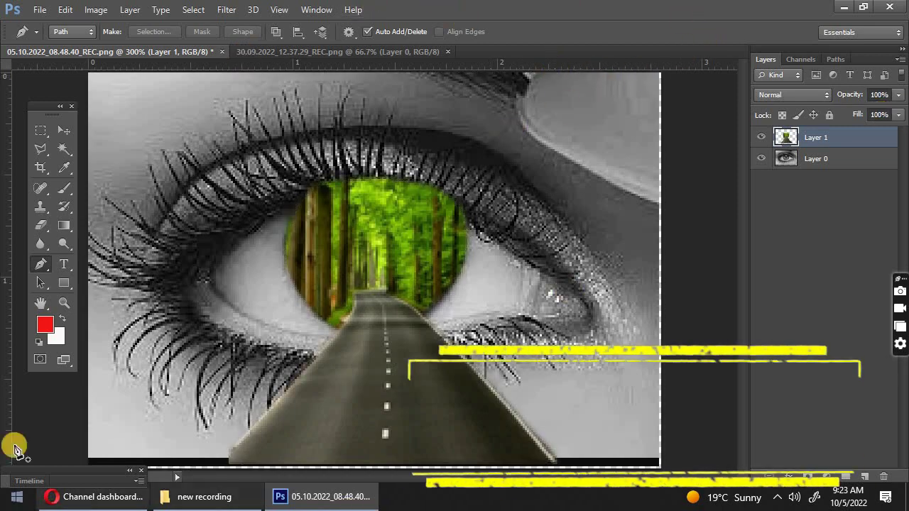
Step: With the Move tool active, open ff.png, the girl with the orange umbrella
left_click(64, 130)
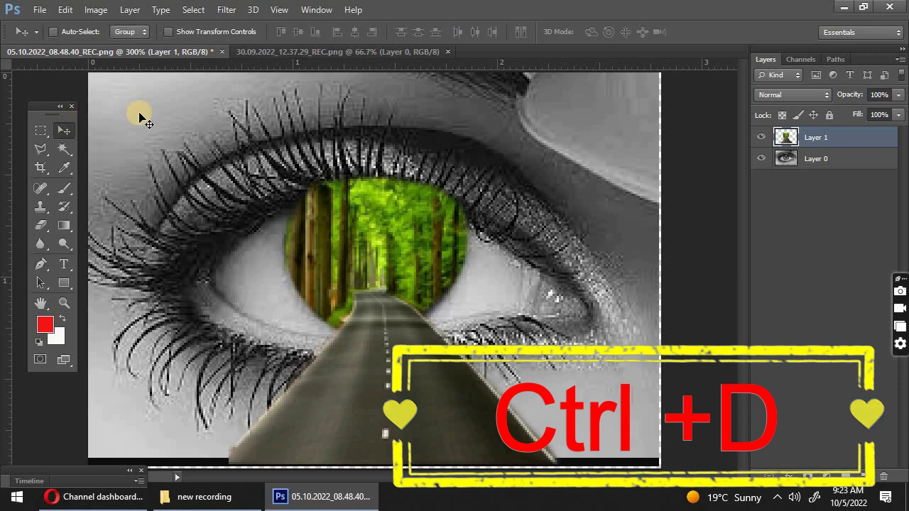
left_click(40, 9)
left_click(50, 41)
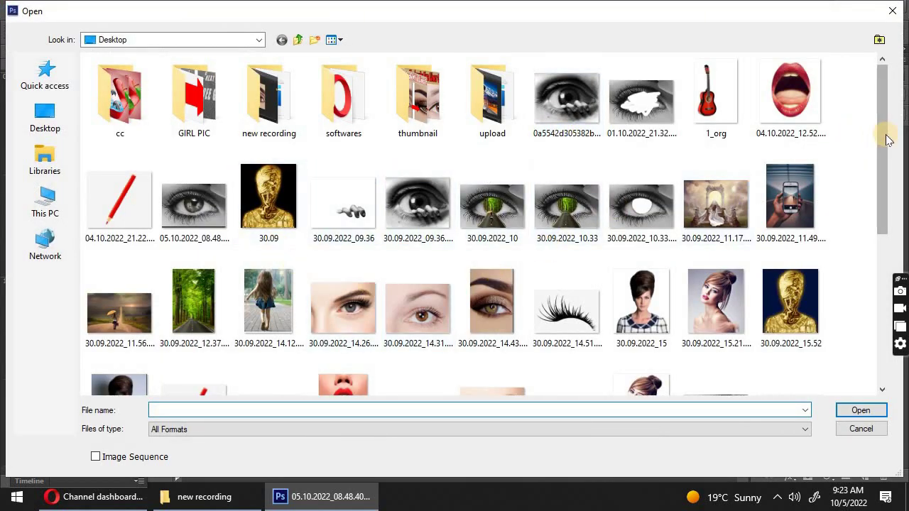
left_click_drag(885, 137, 888, 229)
left_click(209, 344)
double_click(210, 344)
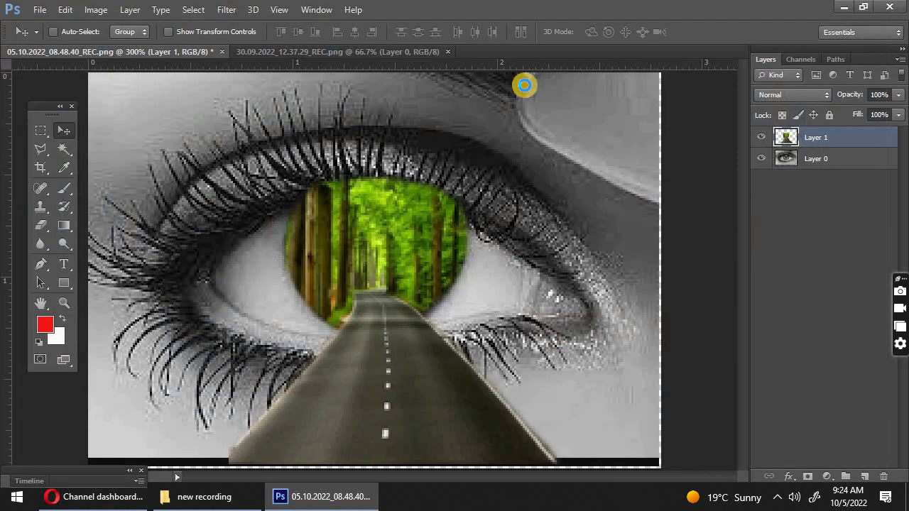
Step: Drag the umbrella girl into the eye document as Layer 2
left_click_drag(346, 305, 165, 43)
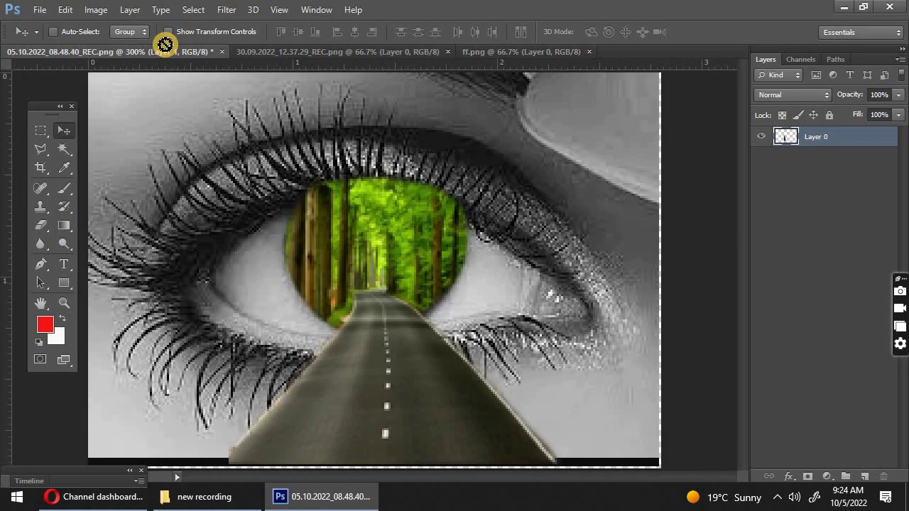
left_click_drag(166, 44, 391, 325)
mouse_move(404, 292)
left_mouse_down()
mouse_move(396, 213)
mouse_move(384, 304)
left_mouse_up()
Step: Shrink the girl to about 19.5% and place her walking in the middle of the road
key("ctrl+t")
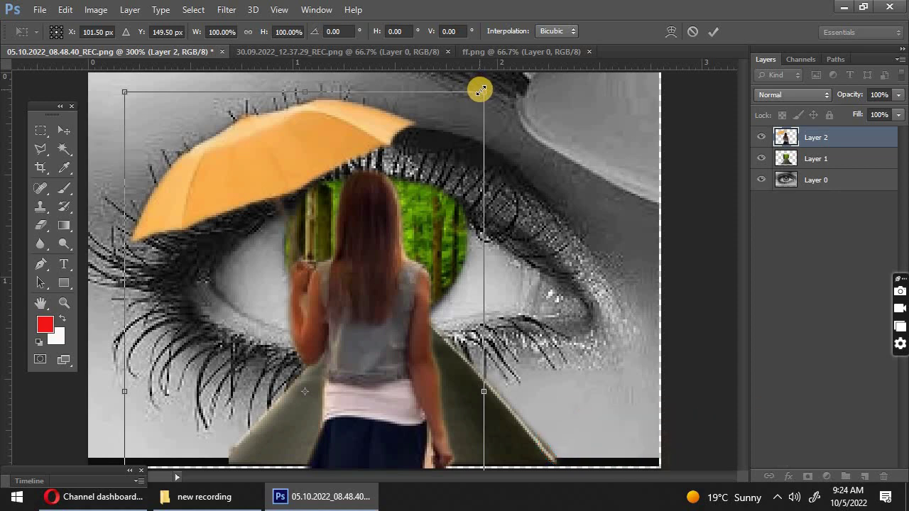
mouse_move(479, 87)
left_mouse_down()
mouse_move(240, 393)
mouse_move(375, 173)
left_mouse_up()
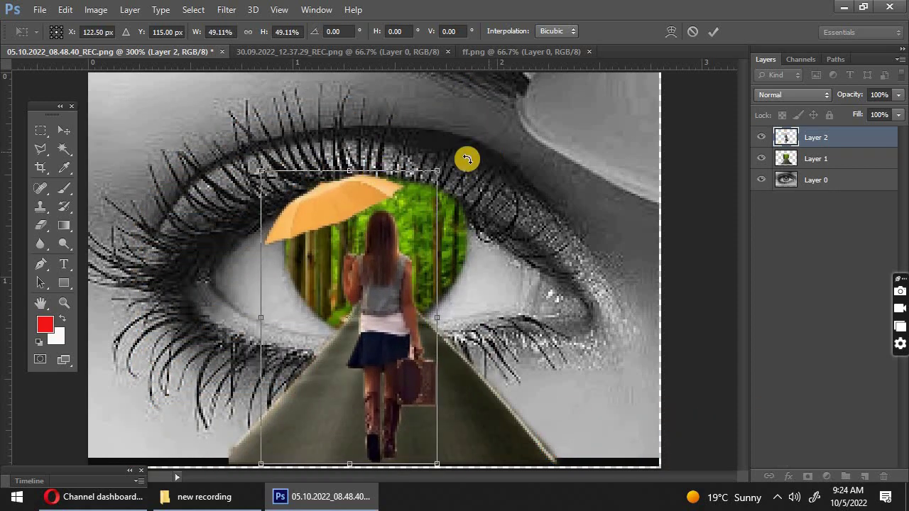
mouse_move(437, 171)
left_mouse_down()
mouse_move(382, 289)
mouse_move(361, 300)
left_mouse_up()
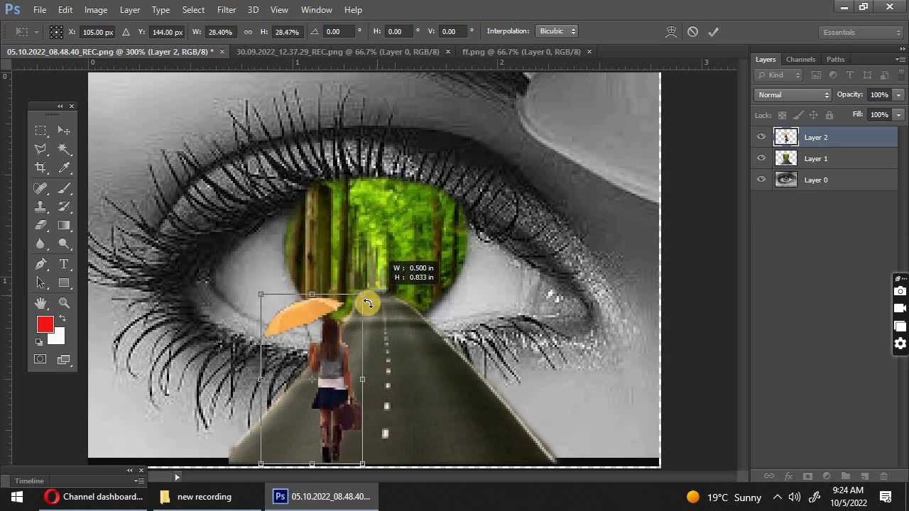
mouse_move(334, 348)
left_mouse_down()
mouse_move(391, 321)
mouse_move(360, 336)
mouse_move(386, 342)
mouse_move(373, 342)
left_mouse_up()
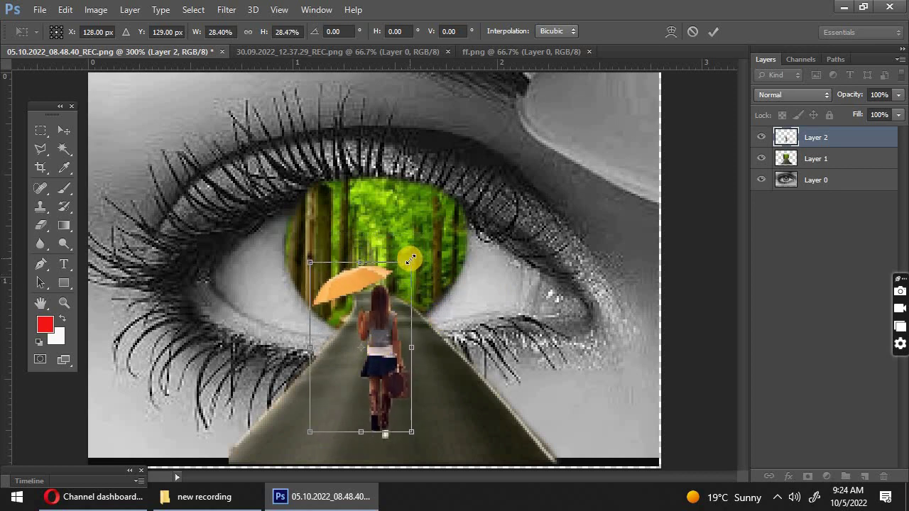
left_click_drag(410, 262, 379, 315)
left_click_drag(361, 352, 390, 357)
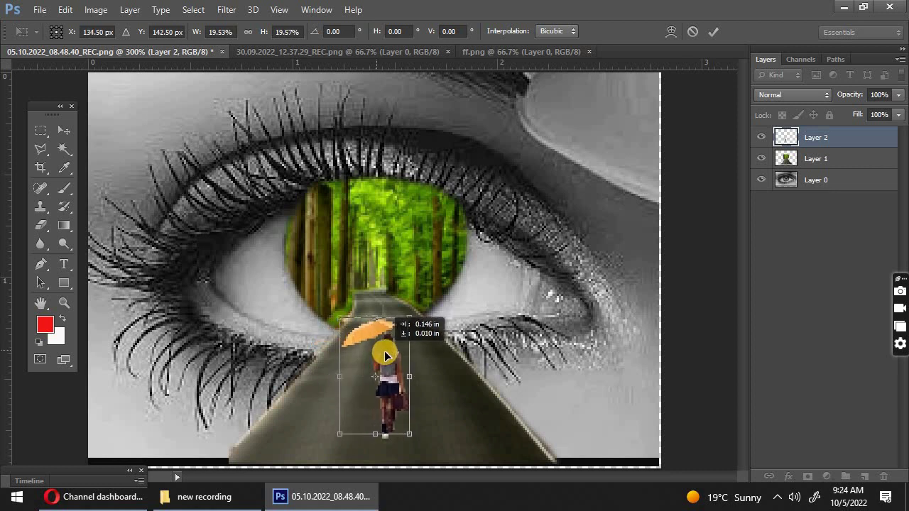
key("Return")
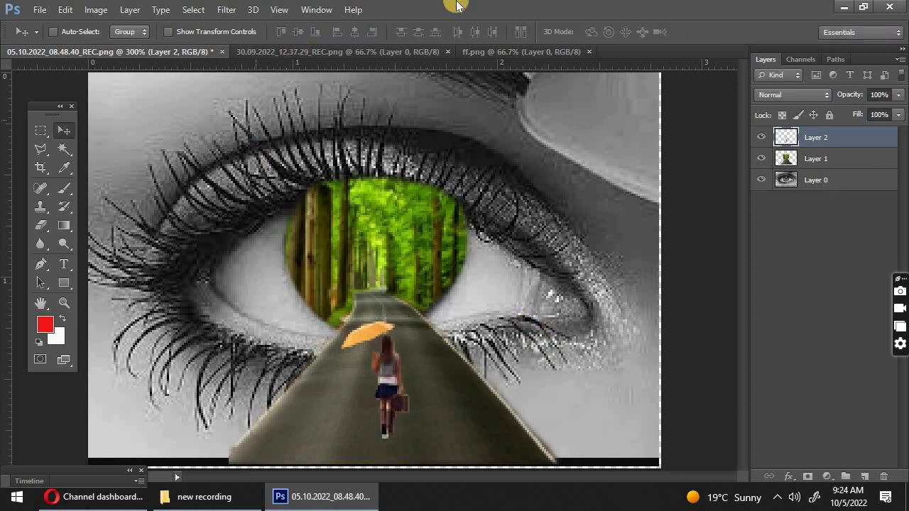
left_click_drag(391, 401, 387, 400)
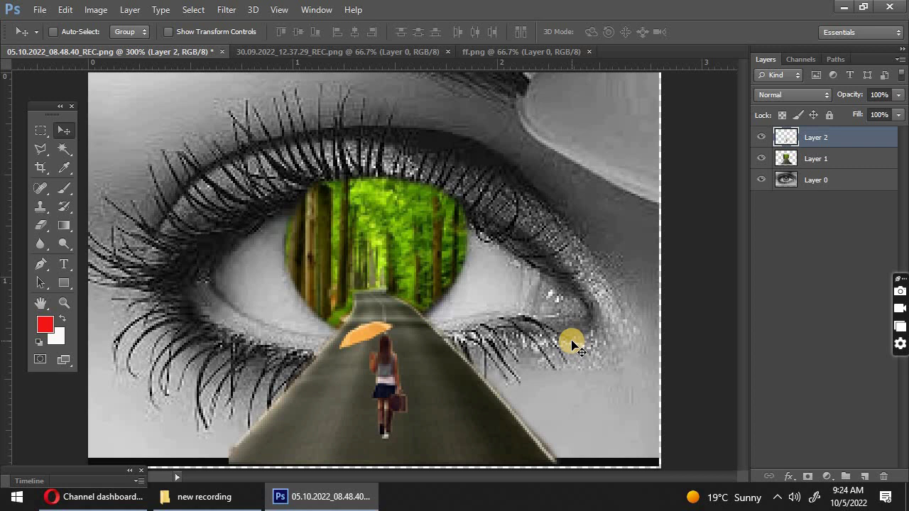
Step: Collapse the Layers panel with F7 to give the composite more room
key("F7")
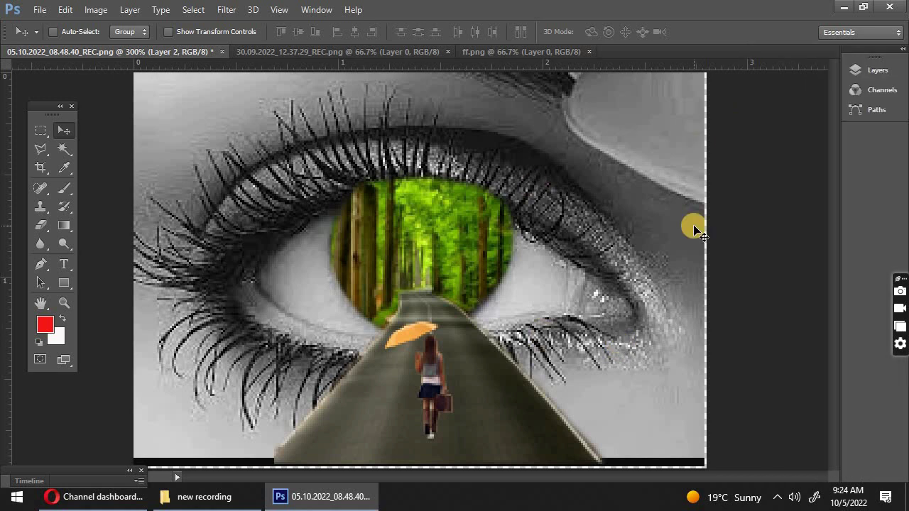